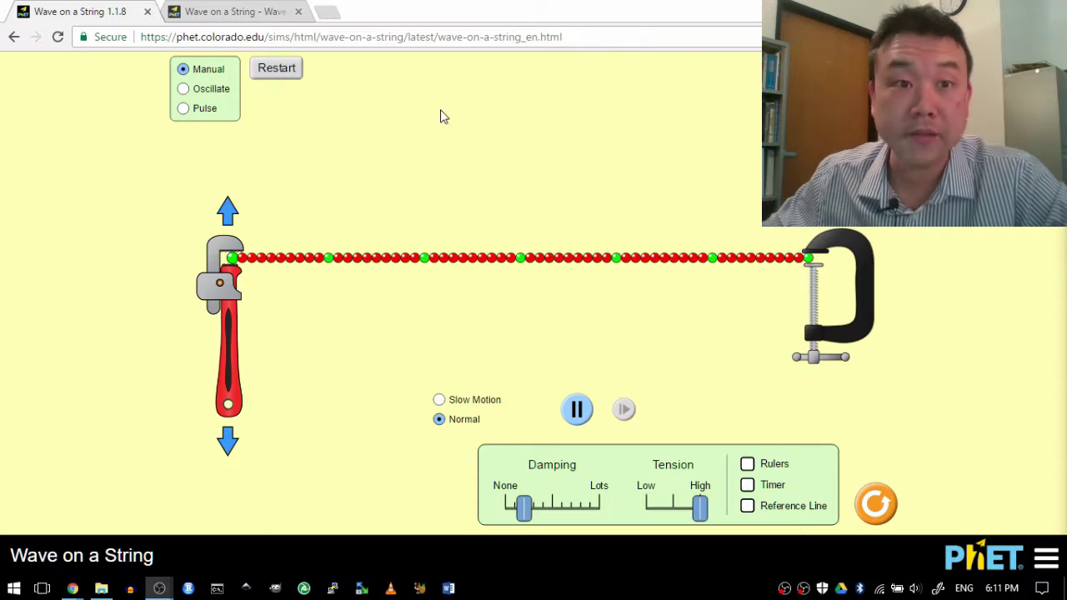
- Check the simulation's information page, then run the 1.50 Hz slow-motion oscillation and pause it
click(237, 12)
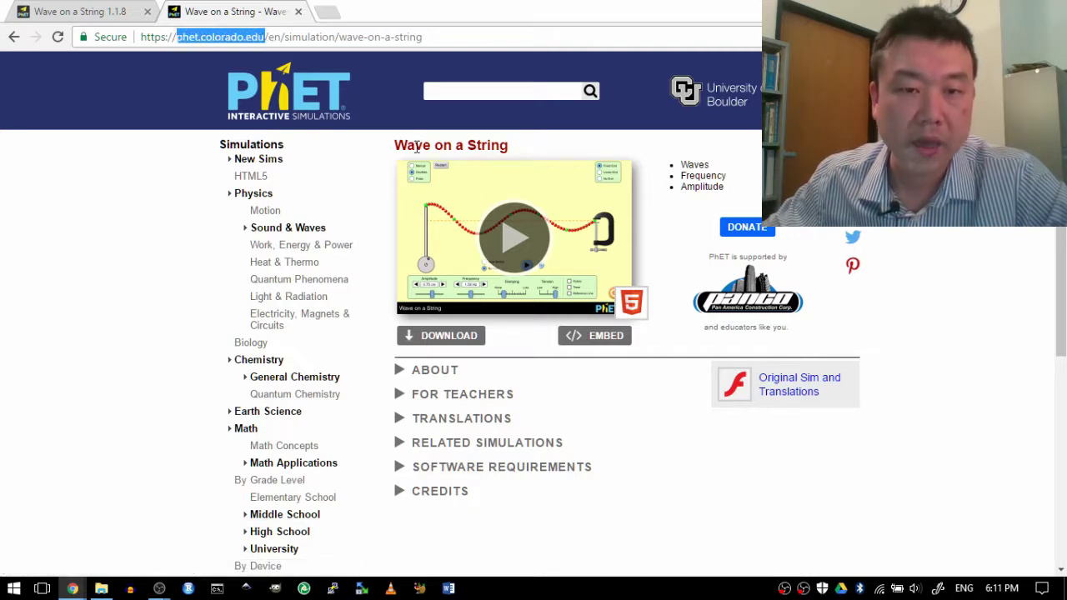
drag(423, 37, 153, 33)
click(167, 38)
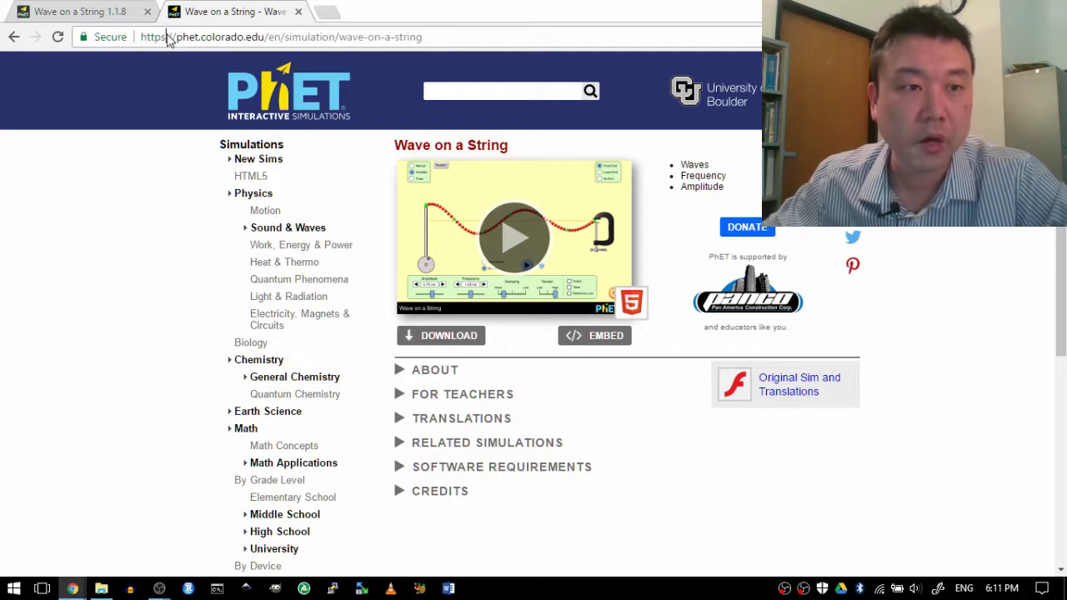
click(102, 7)
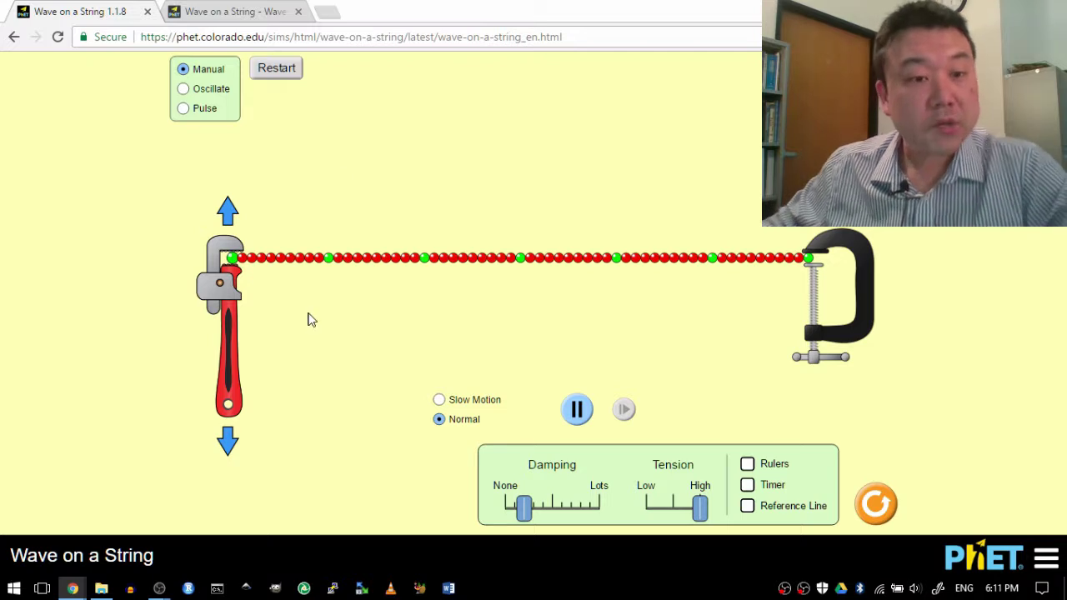
drag(237, 300, 239, 301)
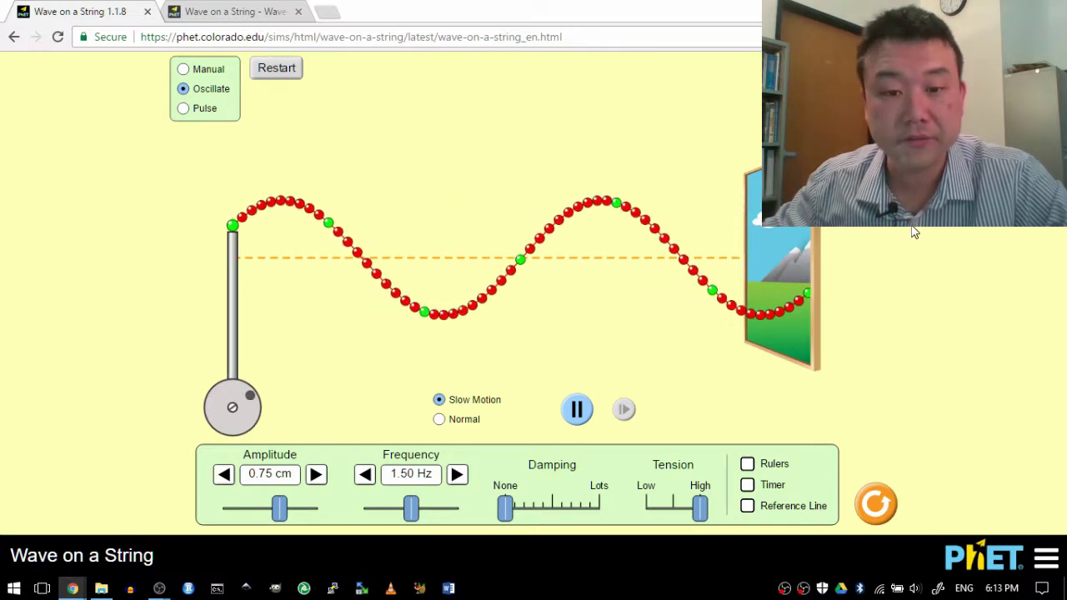
key(space)
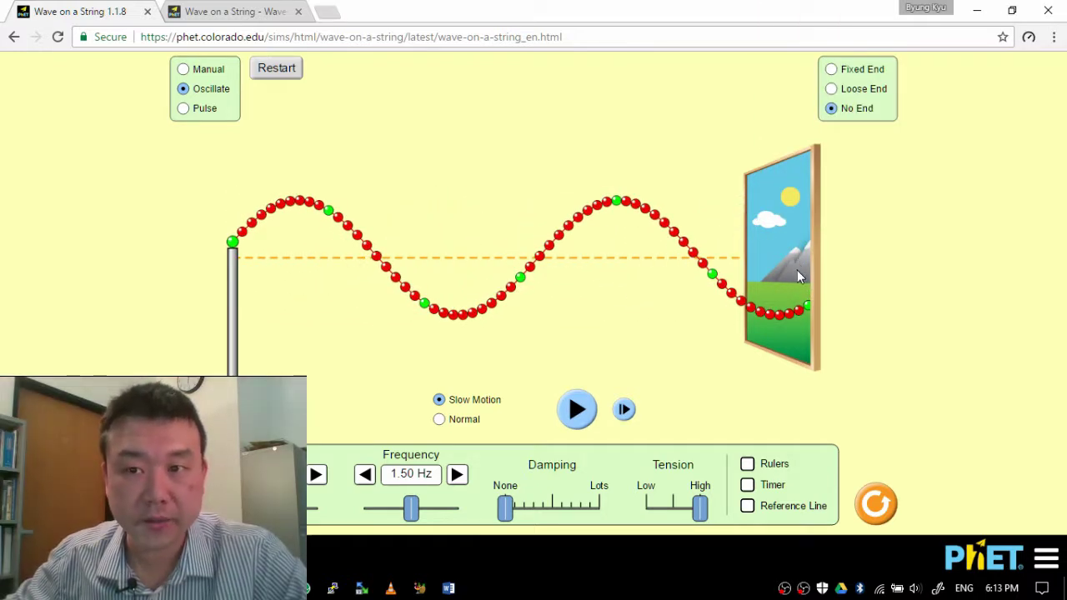
- Switch to Fixed End and Pulse mode, send one 0.50 s pulse, and pause after it reflects
click(833, 70)
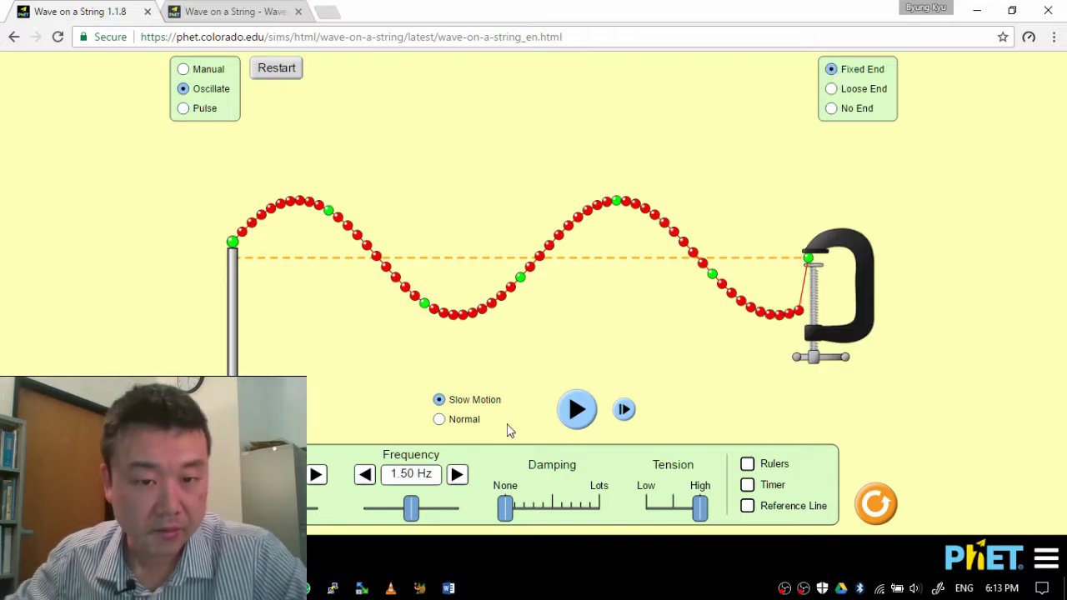
click(277, 69)
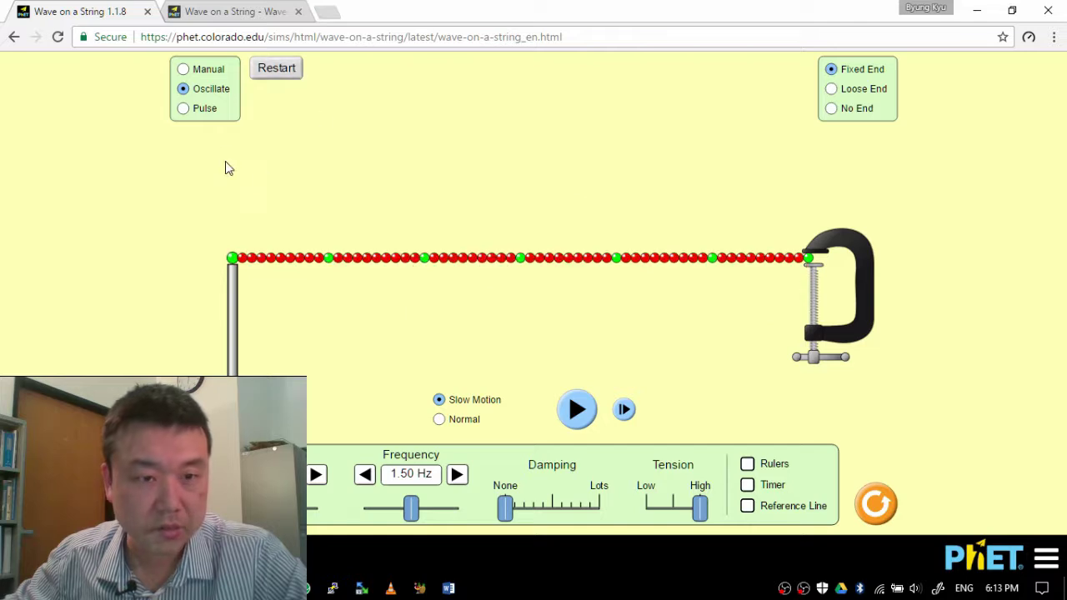
click(186, 109)
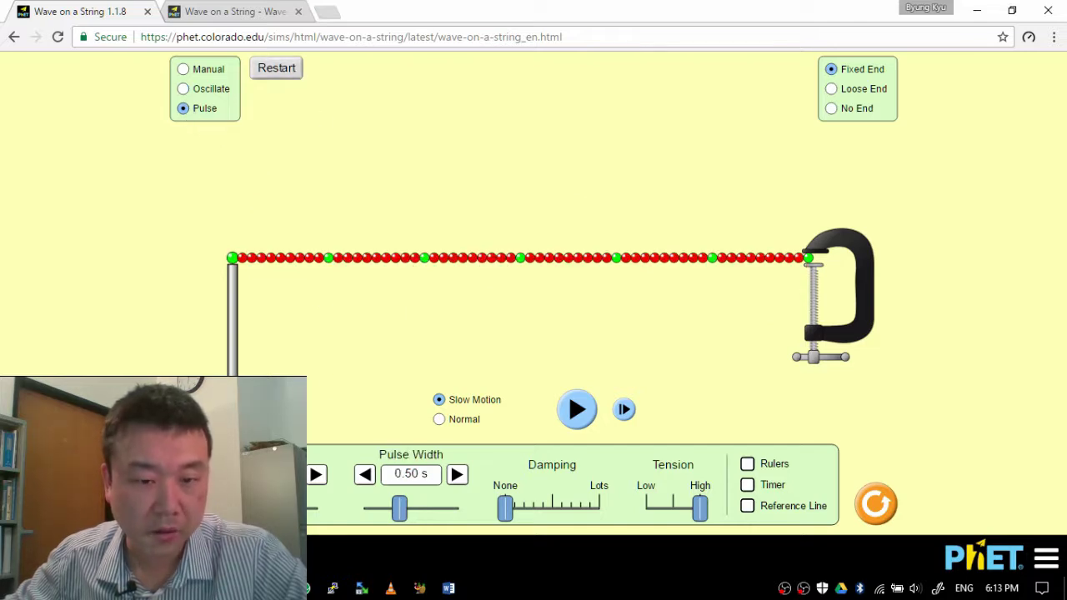
click(233, 408)
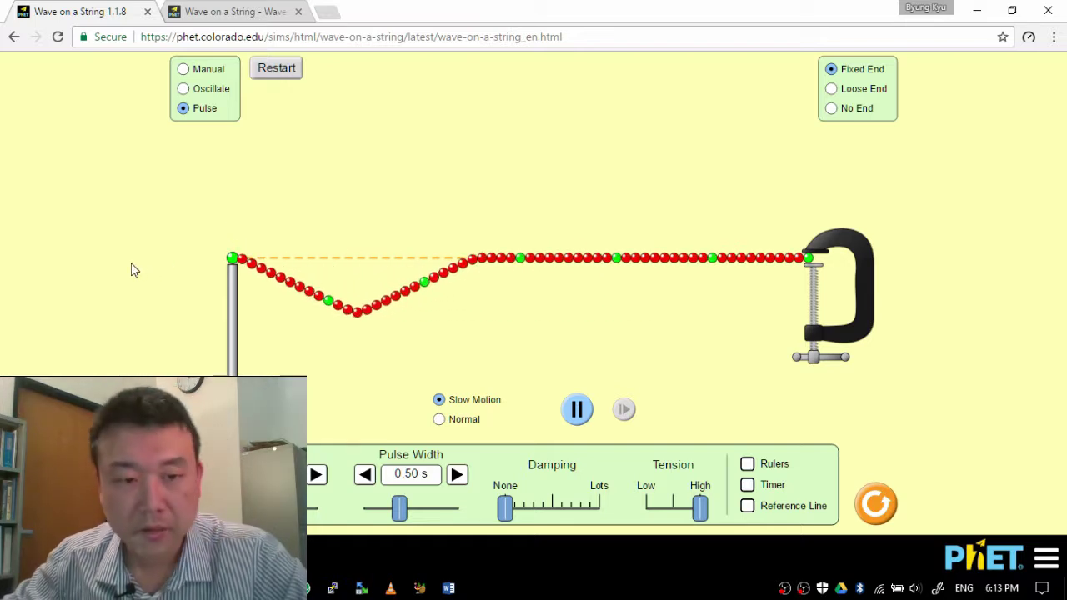
key(space)
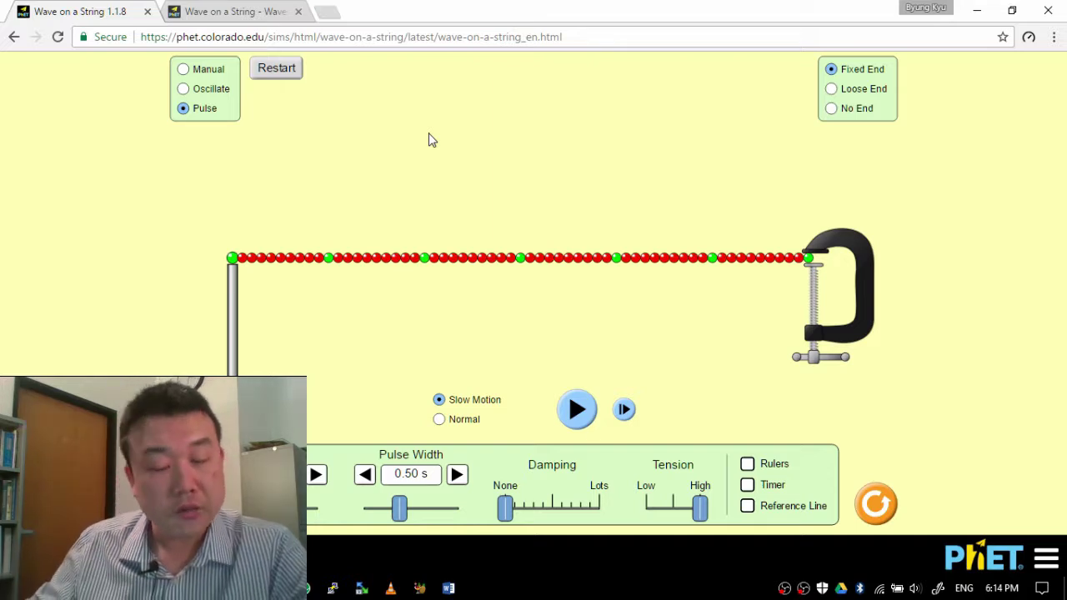
- Show the timer, launch a new pulse, and pause it at 00:01.20 near the clamped end
click(747, 486)
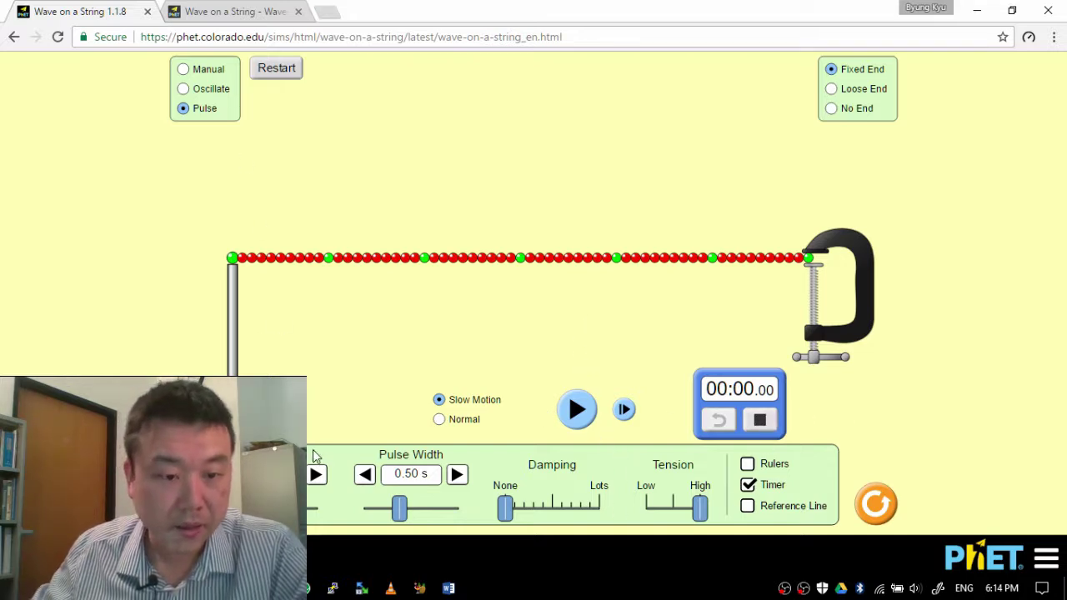
click(577, 408)
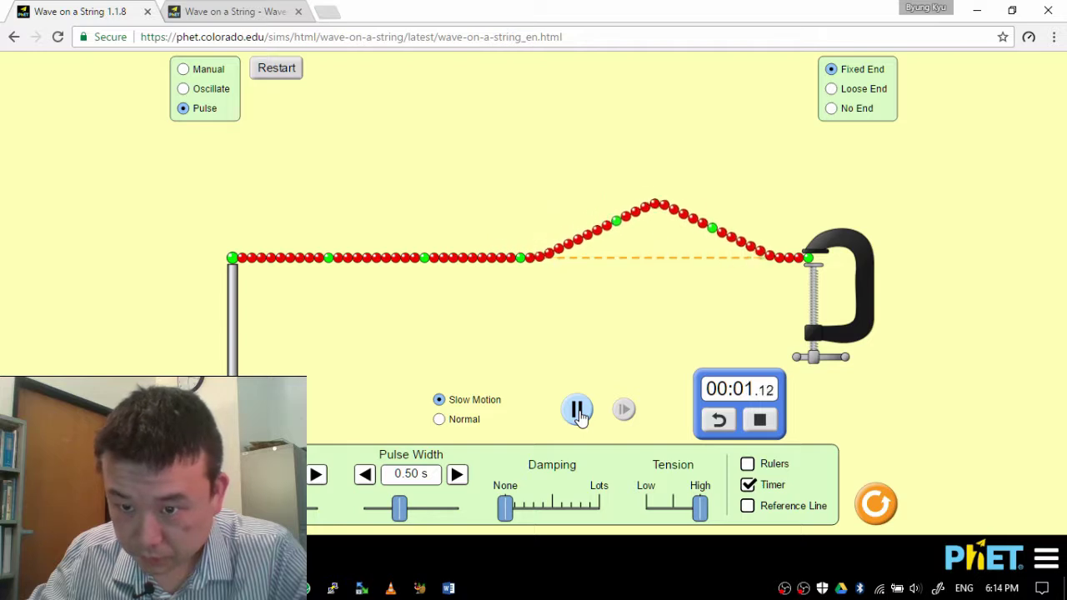
click(578, 410)
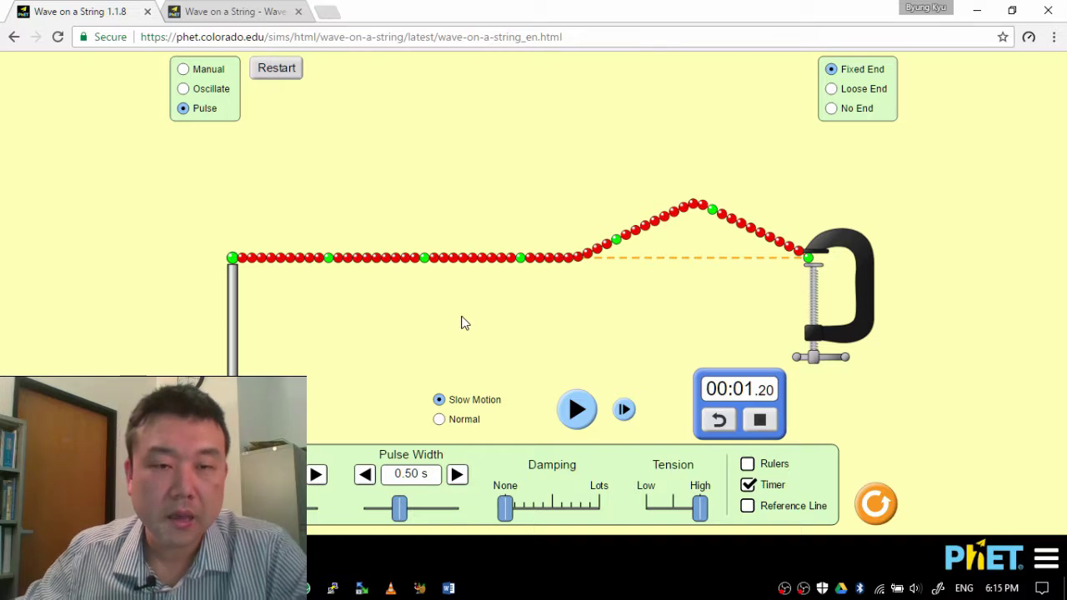
- Switch back to Oscillate, hide the timer, and run the string at 0.83 Hz
click(205, 98)
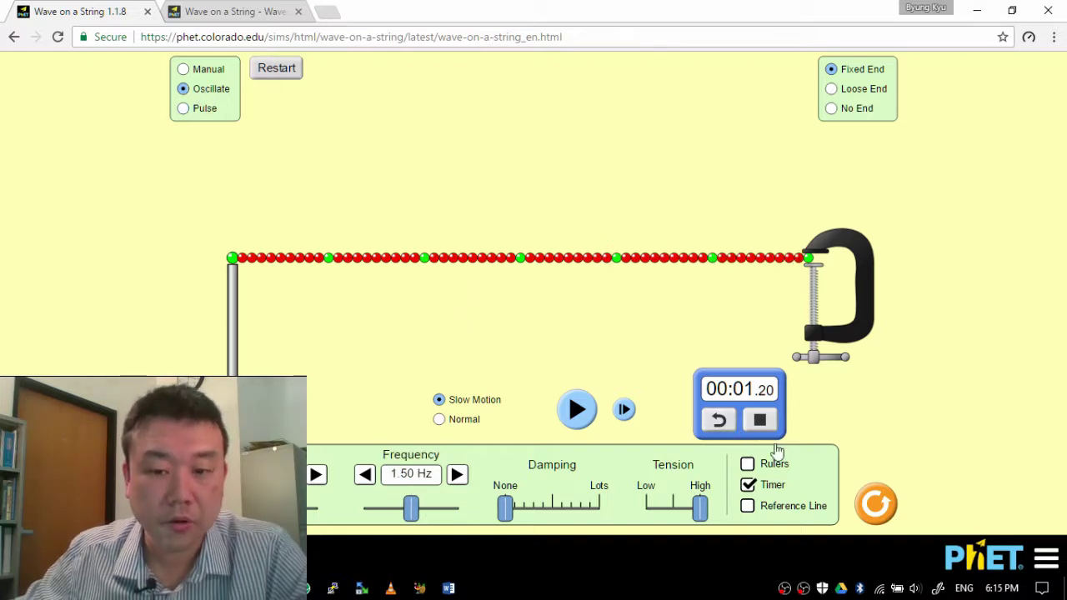
click(748, 486)
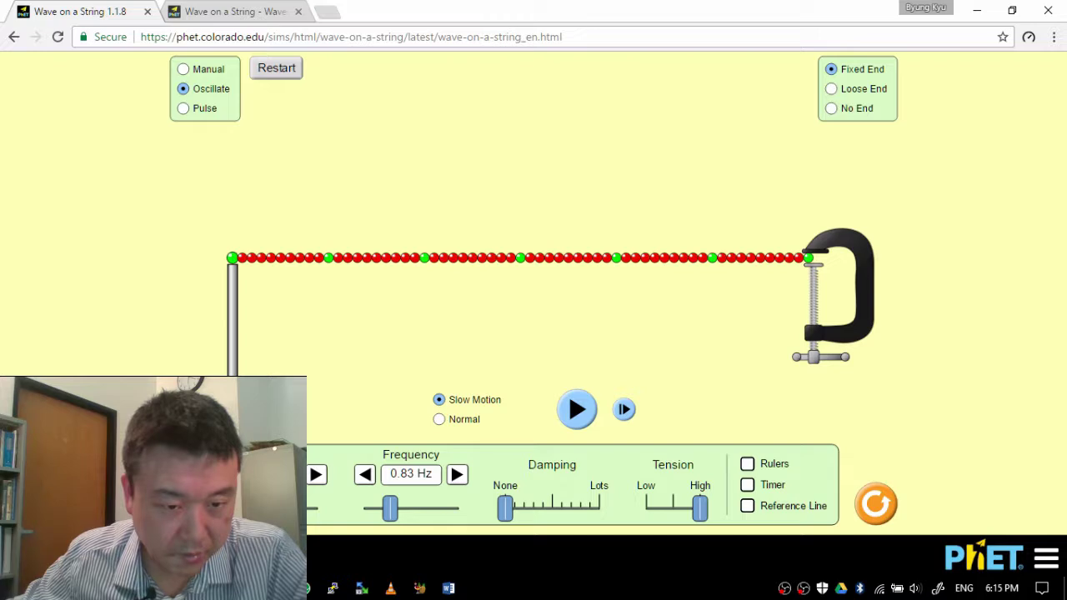
click(576, 409)
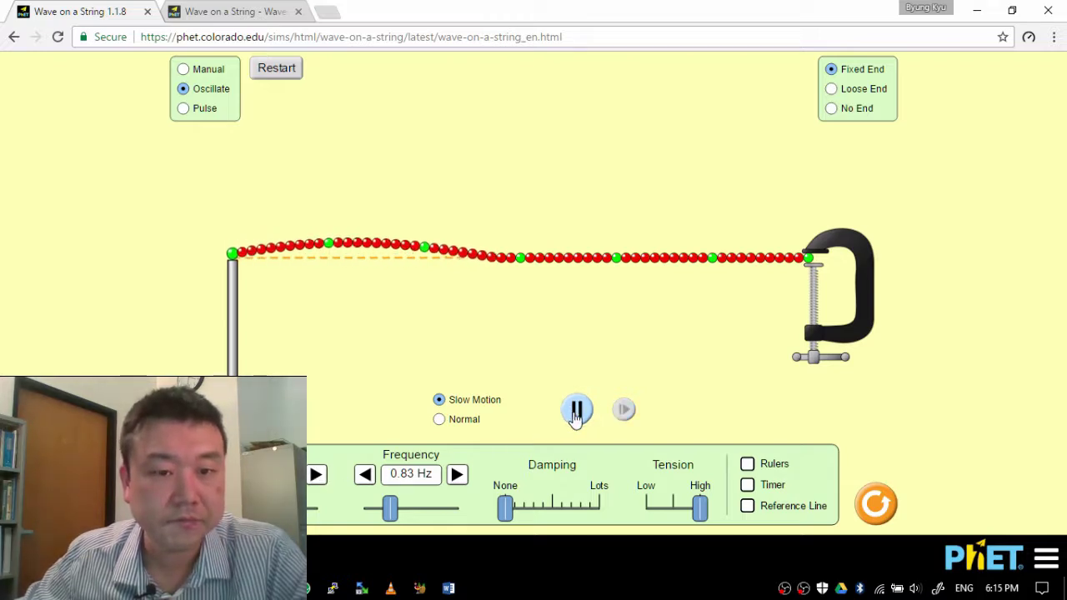
- Run the 0.83 Hz wave at Normal speed, then pause once it spans the whole string
click(439, 419)
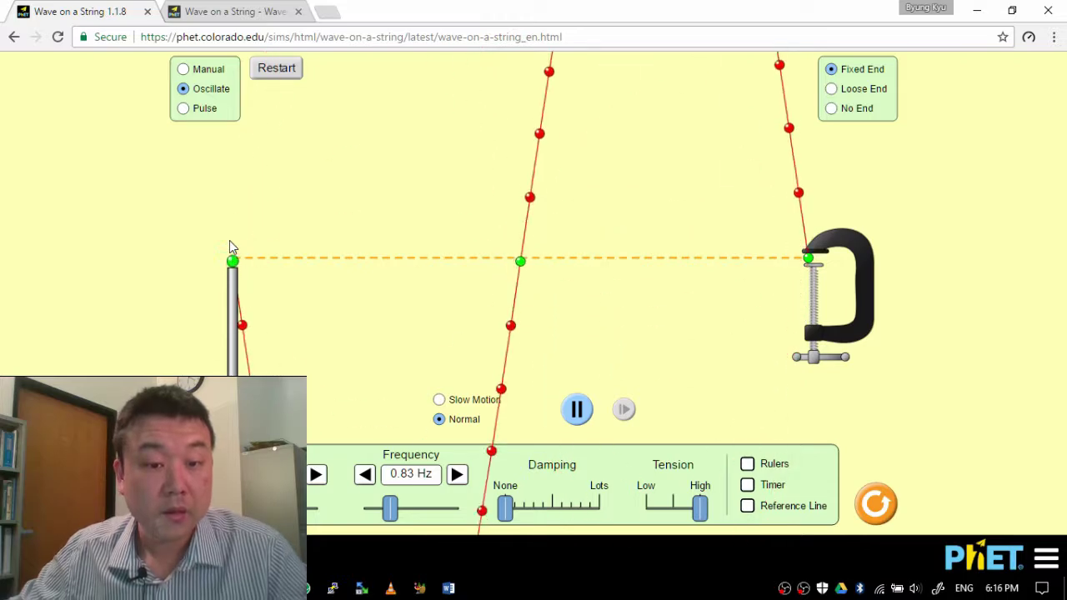
click(577, 415)
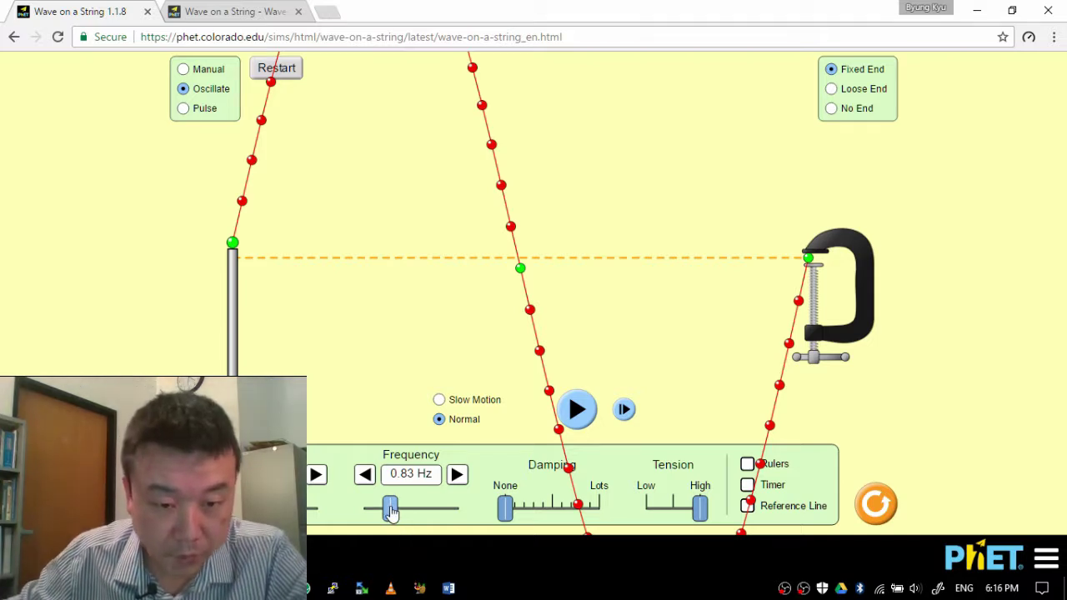
- Bring the frequency down to 0.42 Hz, reset the string flat, and start the single-loop oscillation
drag(390, 515, 381, 512)
click(364, 474)
click(364, 474)
click(364, 474)
click(364, 474)
click(364, 475)
click(364, 475)
click(459, 476)
click(458, 474)
click(268, 70)
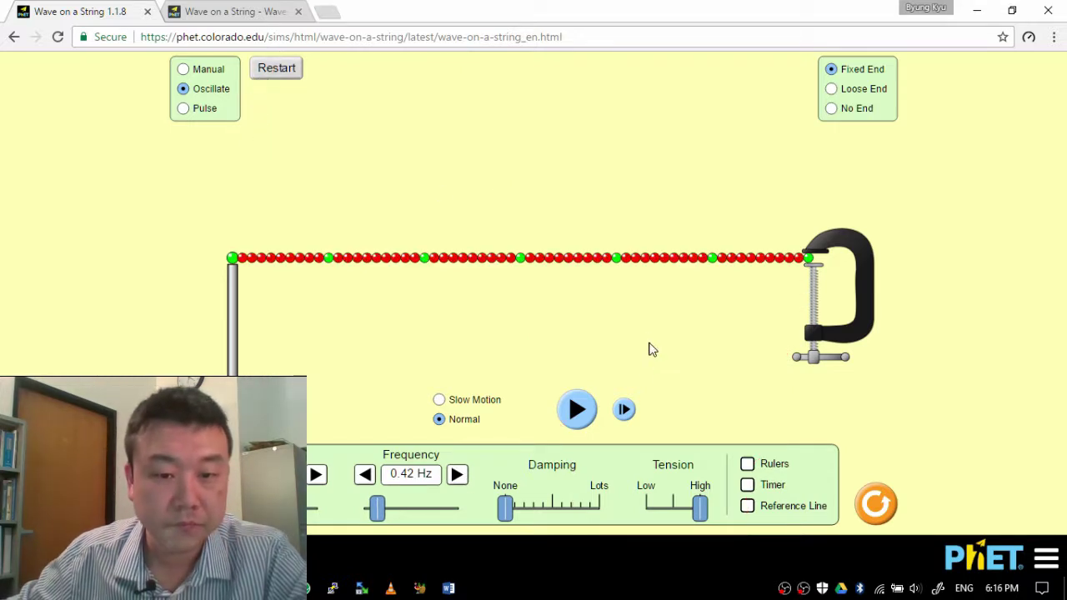
click(577, 409)
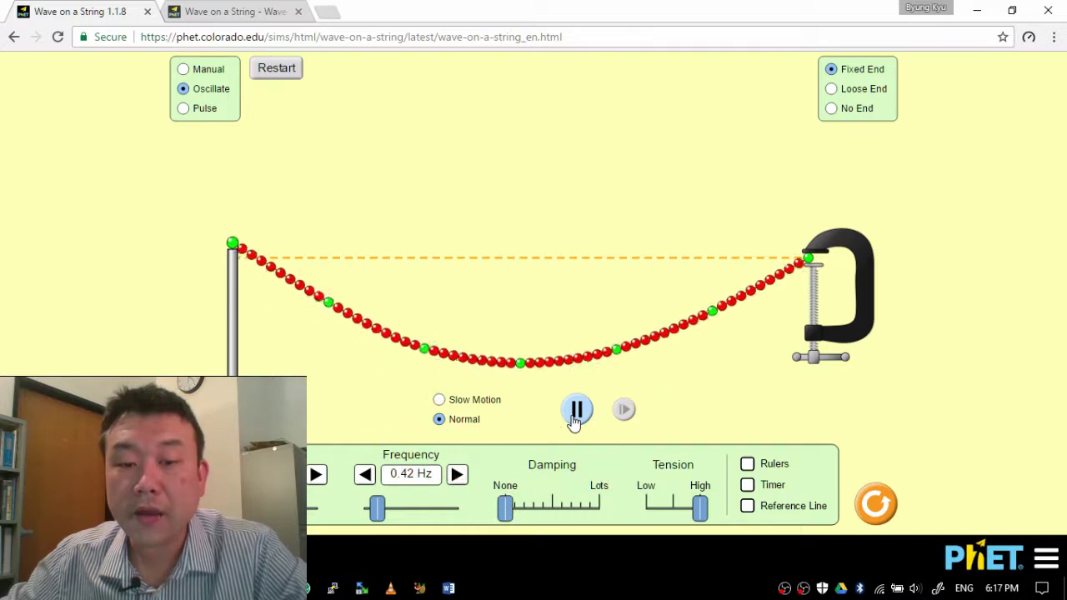
- Pause the string, raise the frequency to 0.60 Hz, then reset it and start oscillating again
click(575, 410)
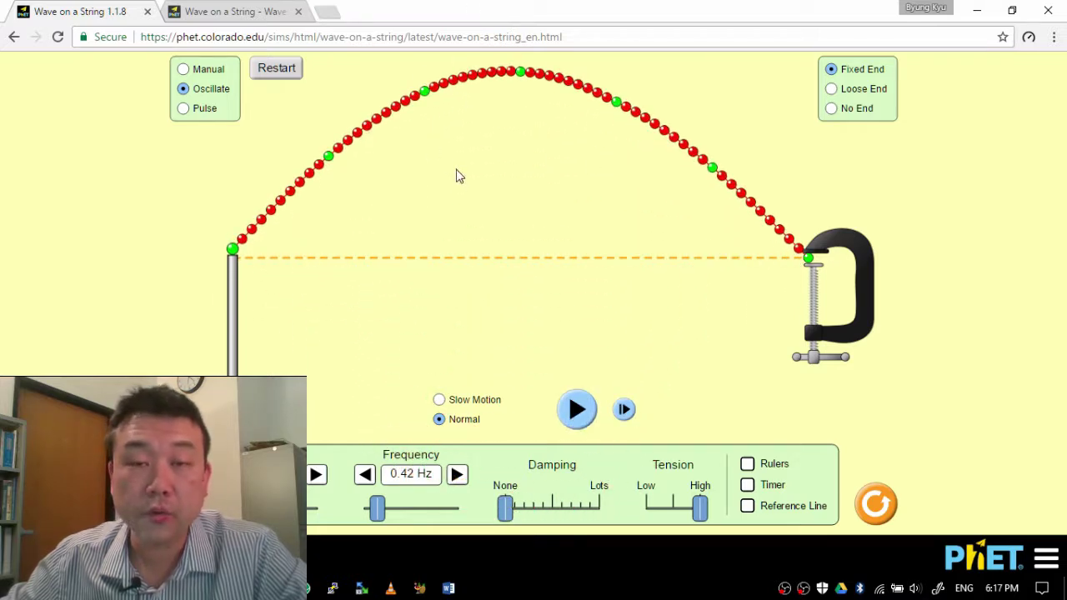
click(455, 474)
click(455, 474)
click(456, 475)
click(456, 475)
click(456, 477)
click(456, 476)
click(457, 477)
click(456, 477)
click(456, 477)
click(457, 476)
click(457, 476)
click(457, 477)
click(456, 477)
click(457, 477)
click(457, 476)
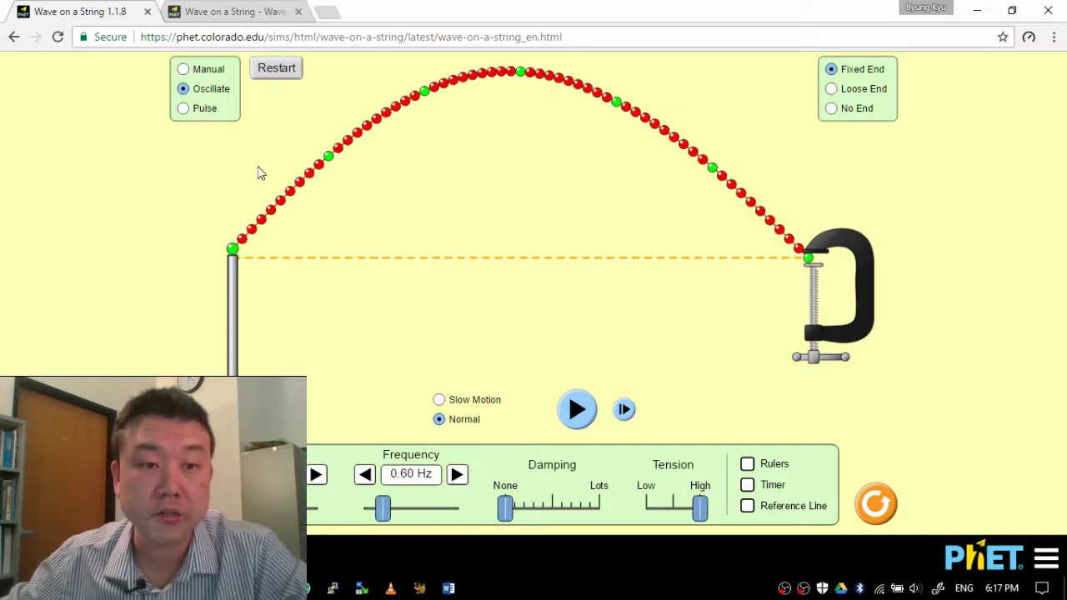
click(288, 73)
click(577, 409)
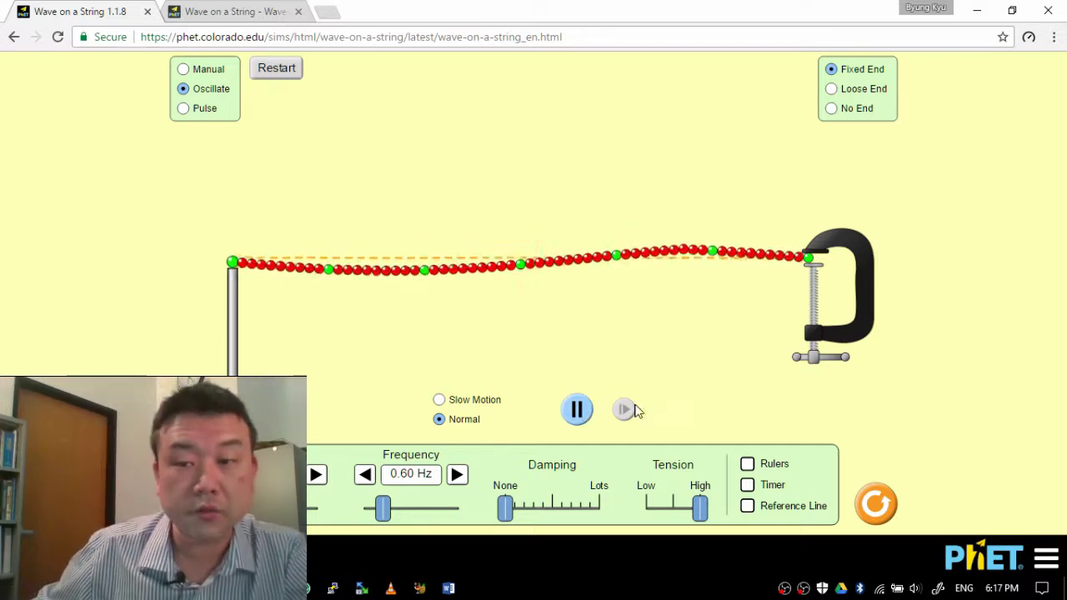
- Pause the wave, adjust the frequency down to 0.83 Hz, then hold the up arrow until 1.25 Hz
click(577, 408)
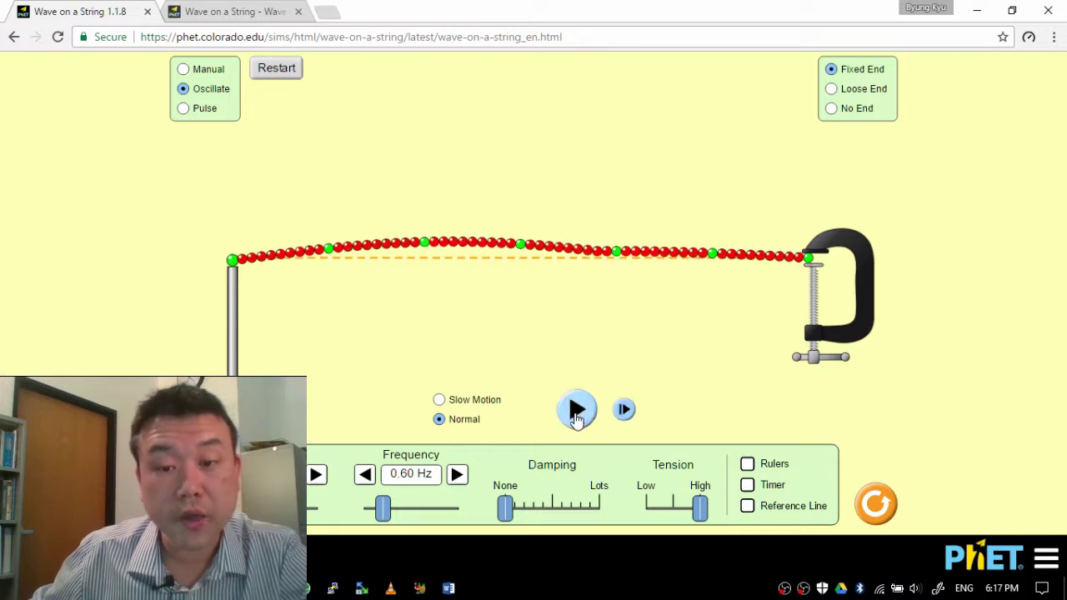
click(457, 474)
click(457, 474)
click(457, 474)
click(457, 474)
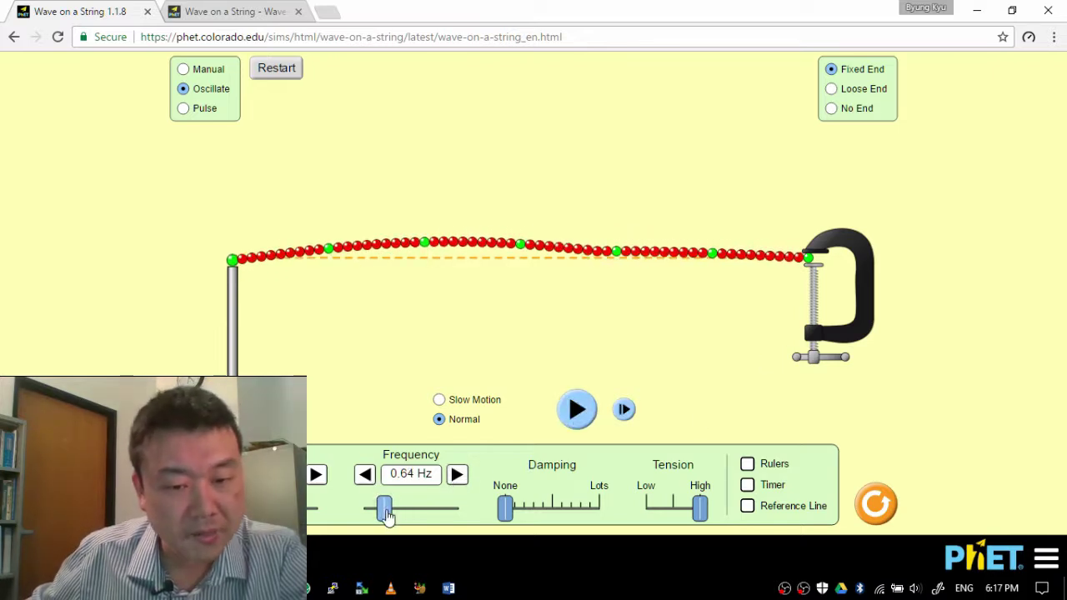
drag(386, 510, 395, 512)
click(360, 483)
click(361, 483)
click(360, 483)
click(361, 483)
click(361, 483)
click(361, 483)
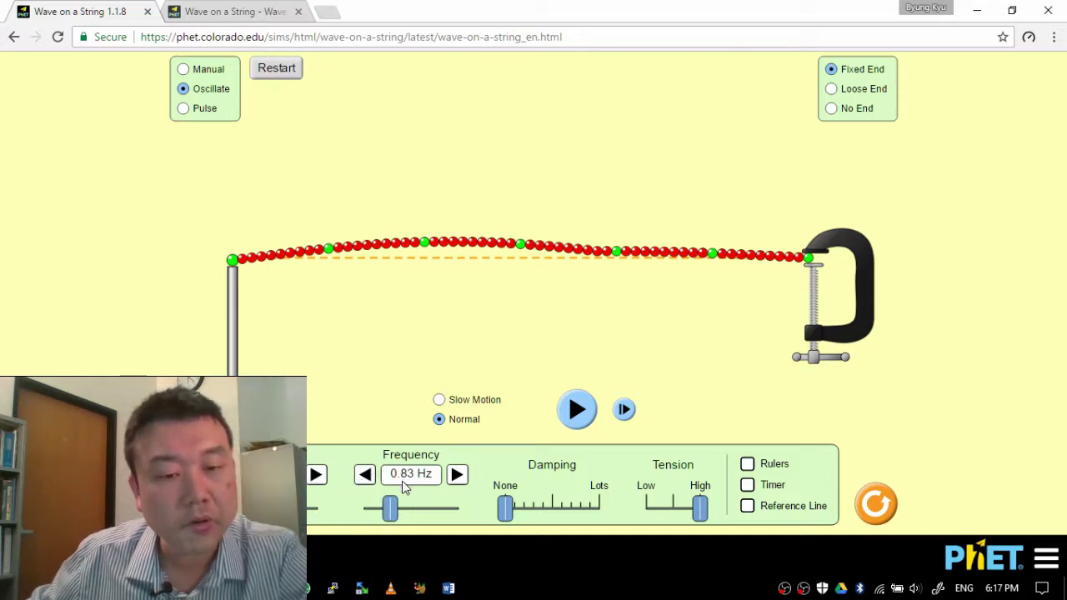
click(457, 475)
drag(458, 475, 458, 475)
- Reset and start the 1.25 Hz oscillation, pause and resume it, then step the frozen wave forward
click(291, 67)
click(577, 408)
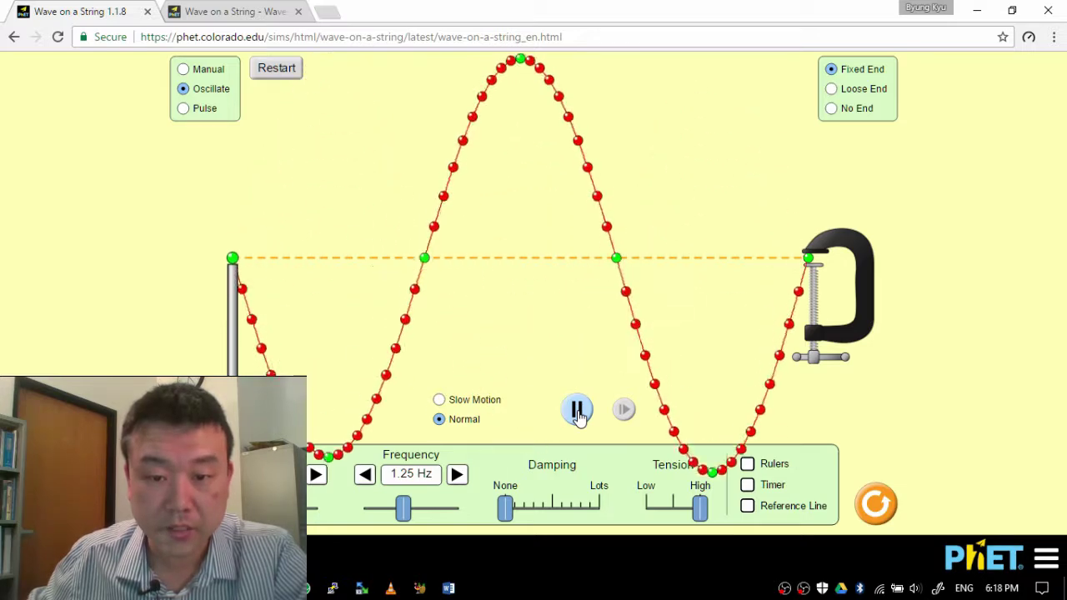
click(576, 412)
click(577, 416)
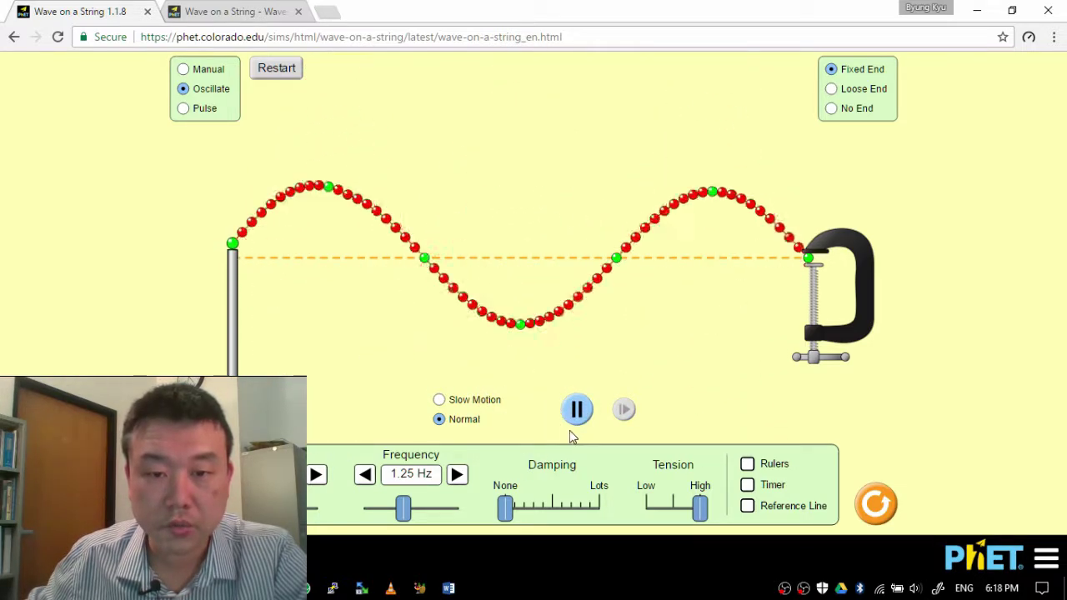
click(577, 412)
click(632, 413)
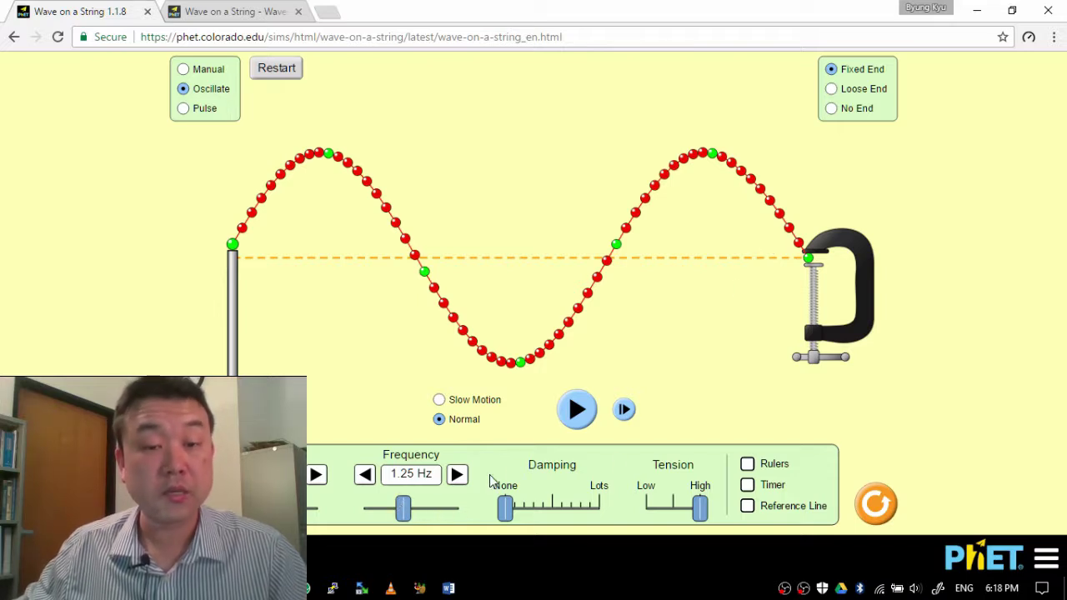
click(624, 409)
click(625, 409)
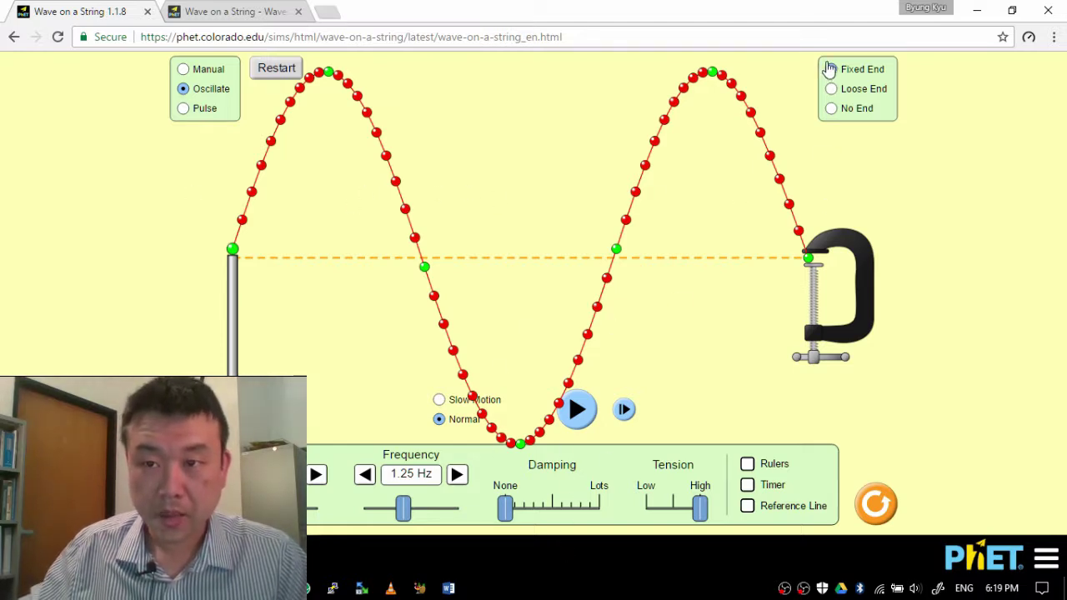
- Switch to Loose End, run and pause the wave, then reset the string and restart it at 1.25 Hz
click(832, 89)
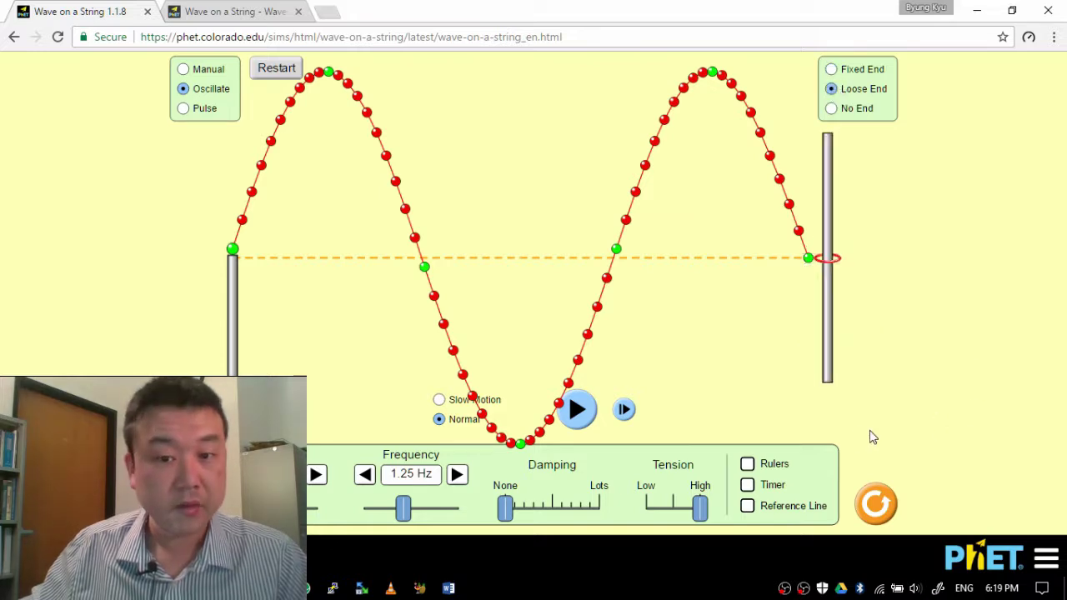
click(575, 409)
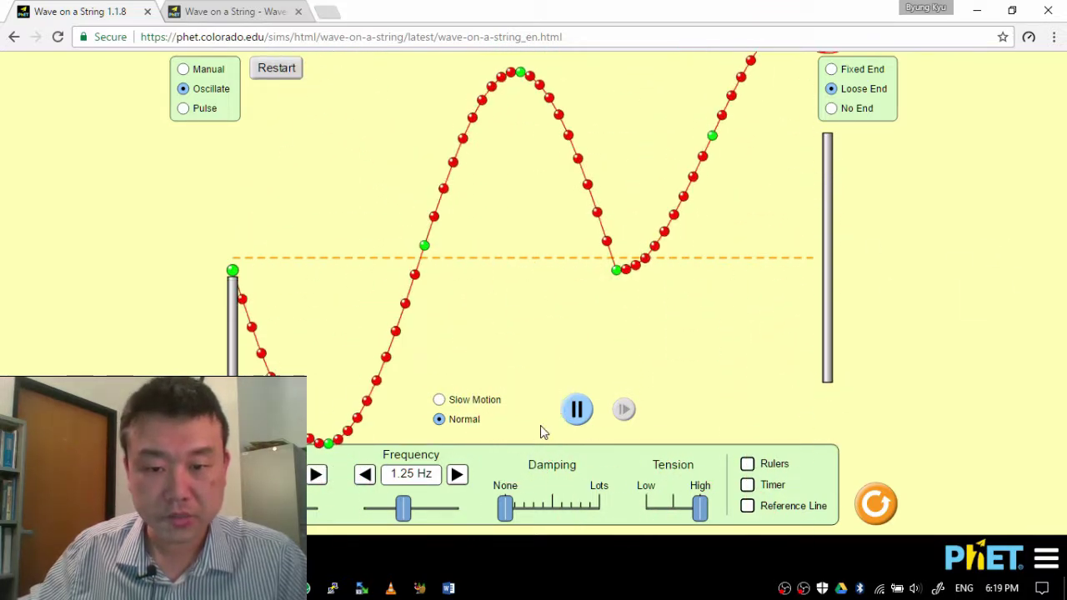
click(576, 410)
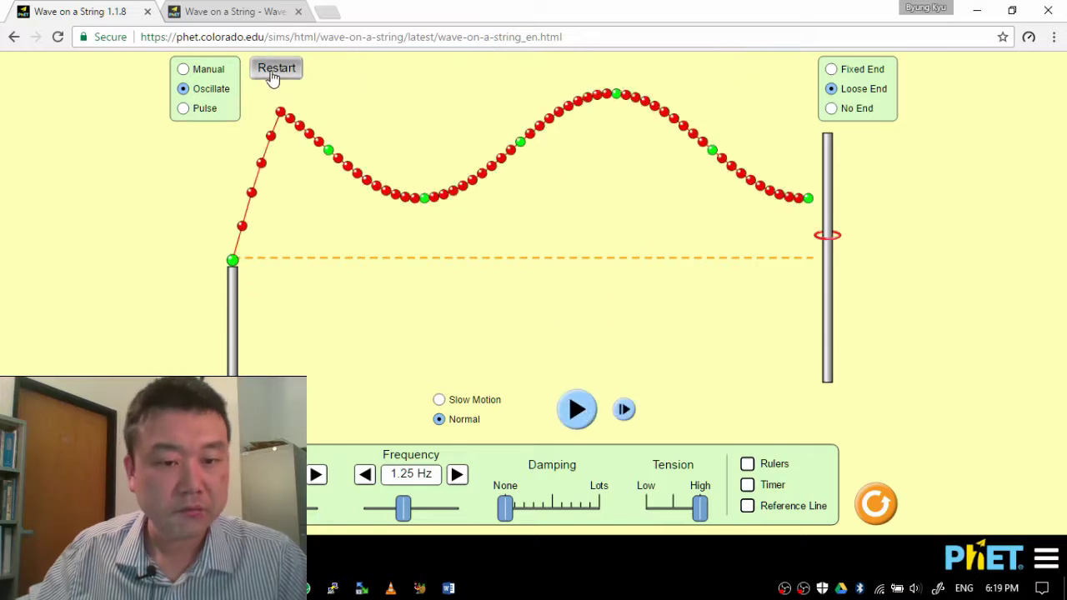
click(277, 74)
click(577, 409)
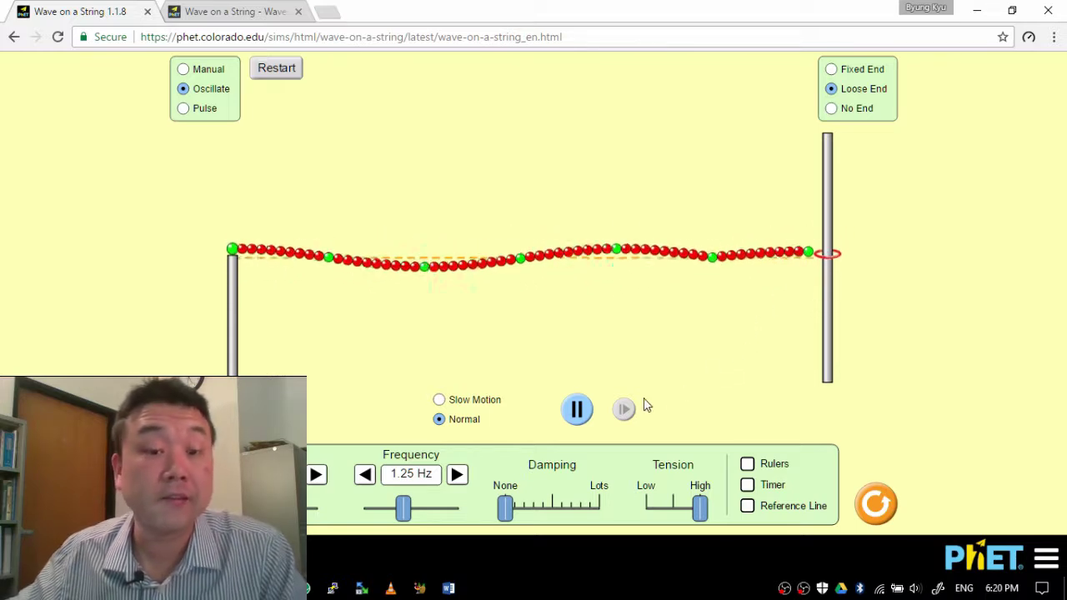
- Pause the wave and bring the frequency down via 0.42 Hz to 0.21 Hz
click(577, 410)
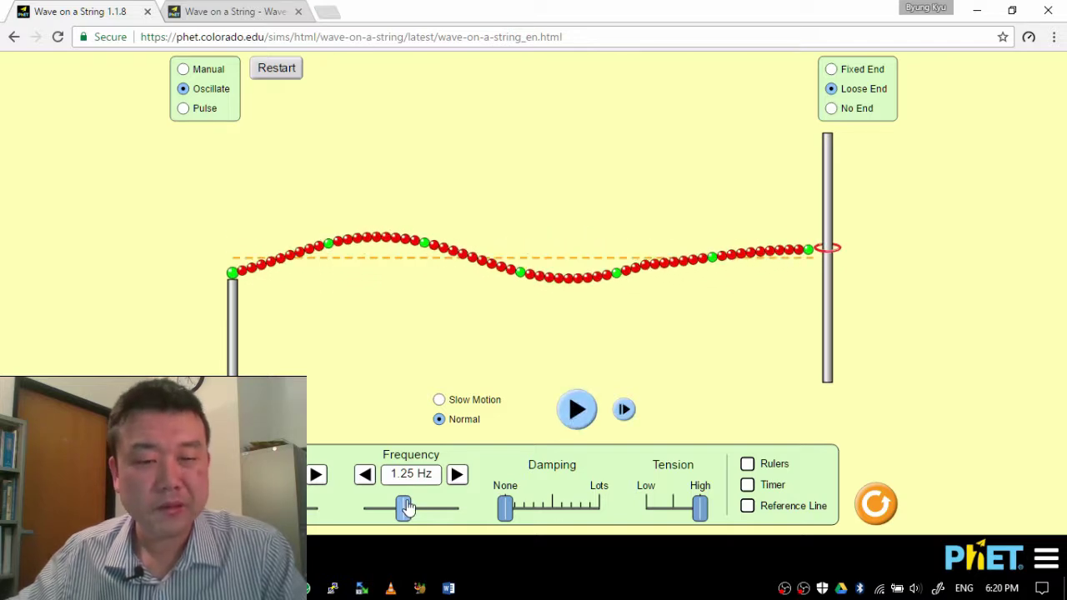
drag(405, 506, 380, 508)
click(365, 475)
click(365, 475)
click(365, 475)
click(365, 475)
click(365, 475)
click(365, 474)
click(365, 475)
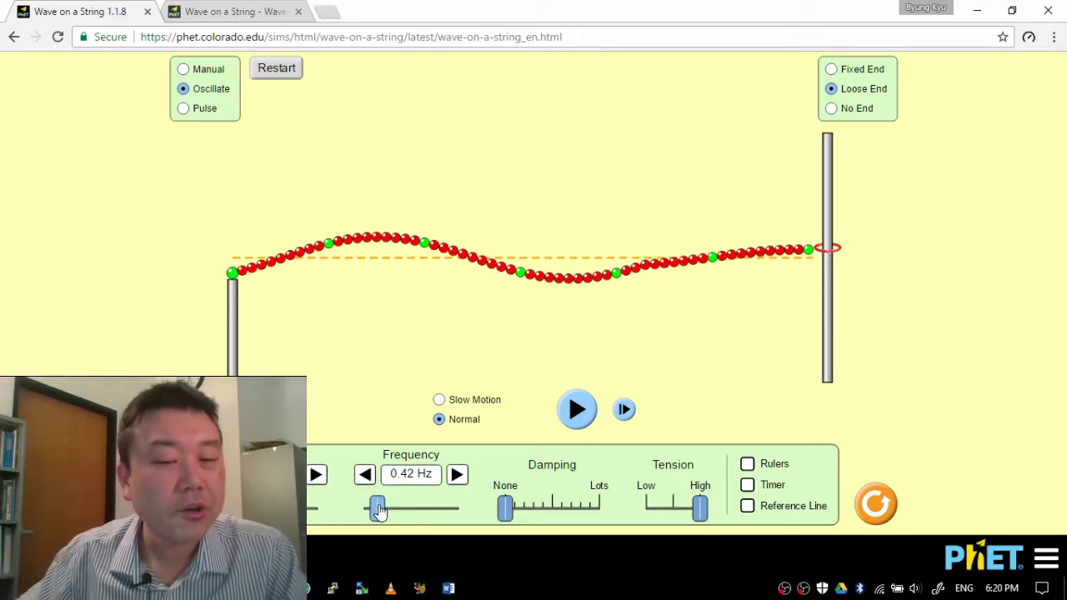
drag(379, 511, 371, 512)
click(368, 480)
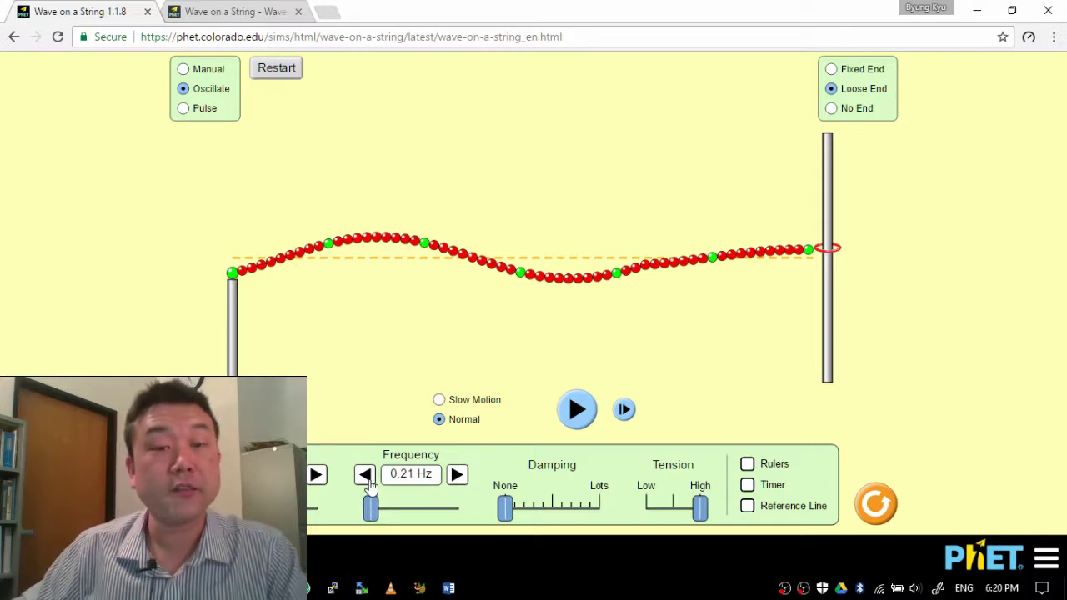
- Reset the string flat, run it at 0.21 Hz, and freeze the quarter-wave curve
click(277, 70)
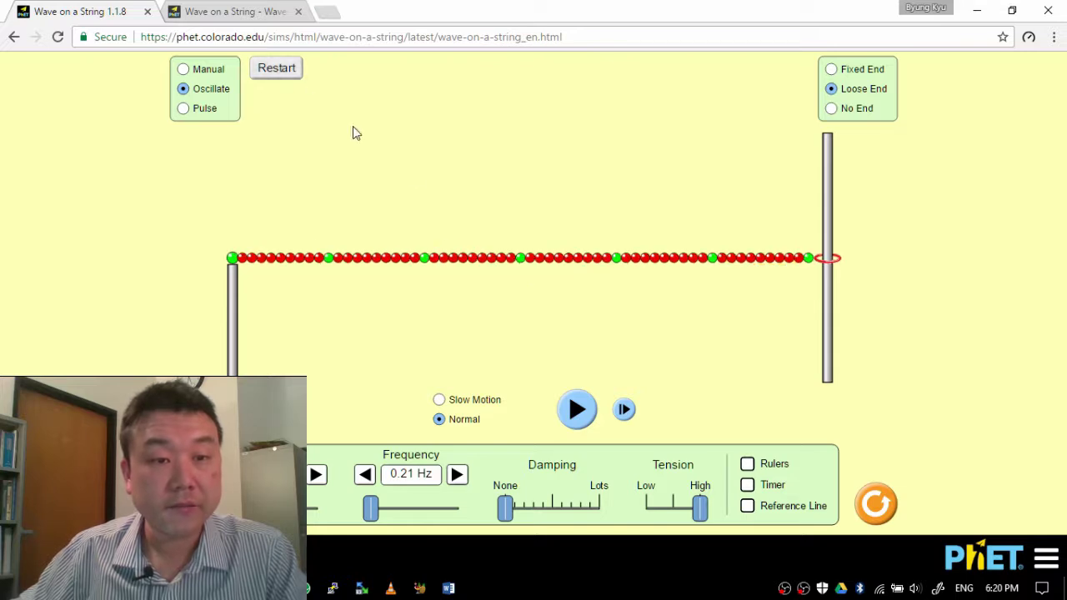
click(577, 408)
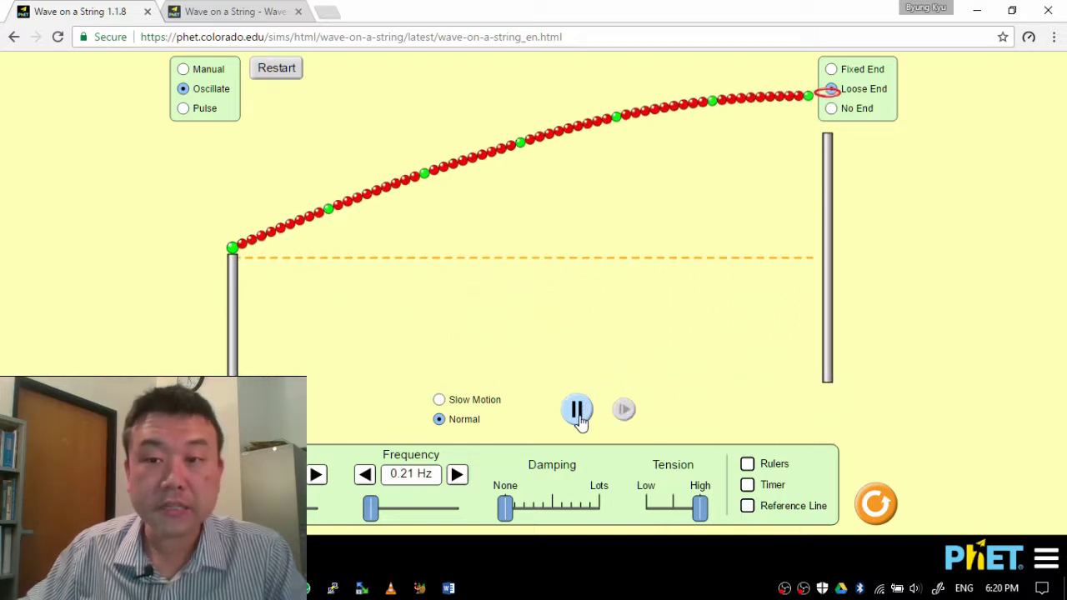
click(579, 417)
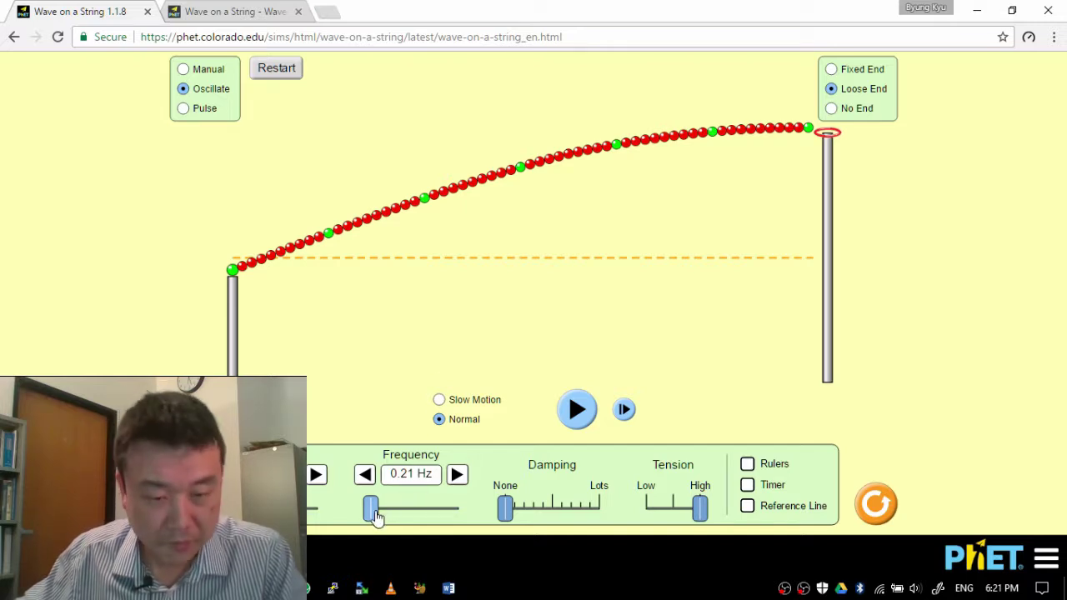
- Raise the frequency from 0.21 Hz to 0.63 Hz
mouse_move(371, 506)
mouse_down()
mouse_move(374, 519)
mouse_move(384, 515)
mouse_up()
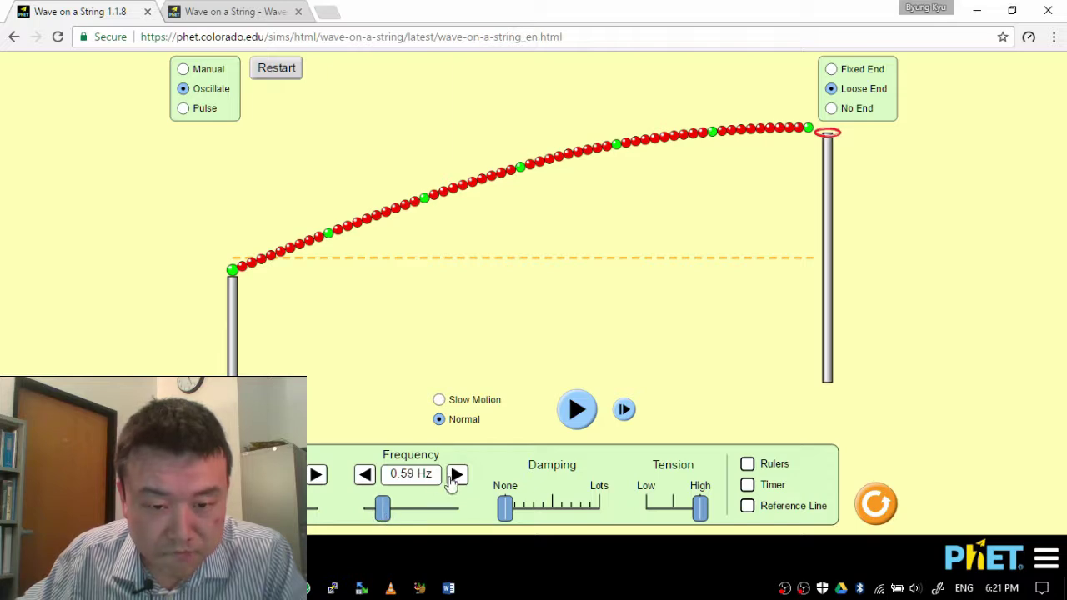
click(456, 475)
click(457, 475)
click(363, 474)
- Reset the string, run it at 0.63 Hz, and freeze the three-quarter-wave pattern
click(276, 68)
click(576, 410)
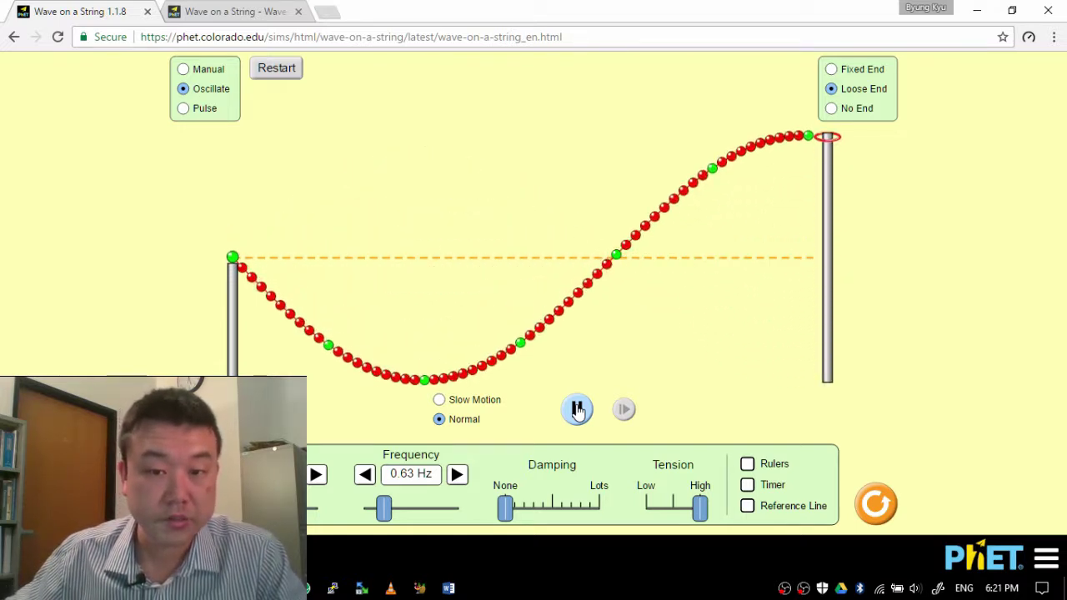
click(577, 410)
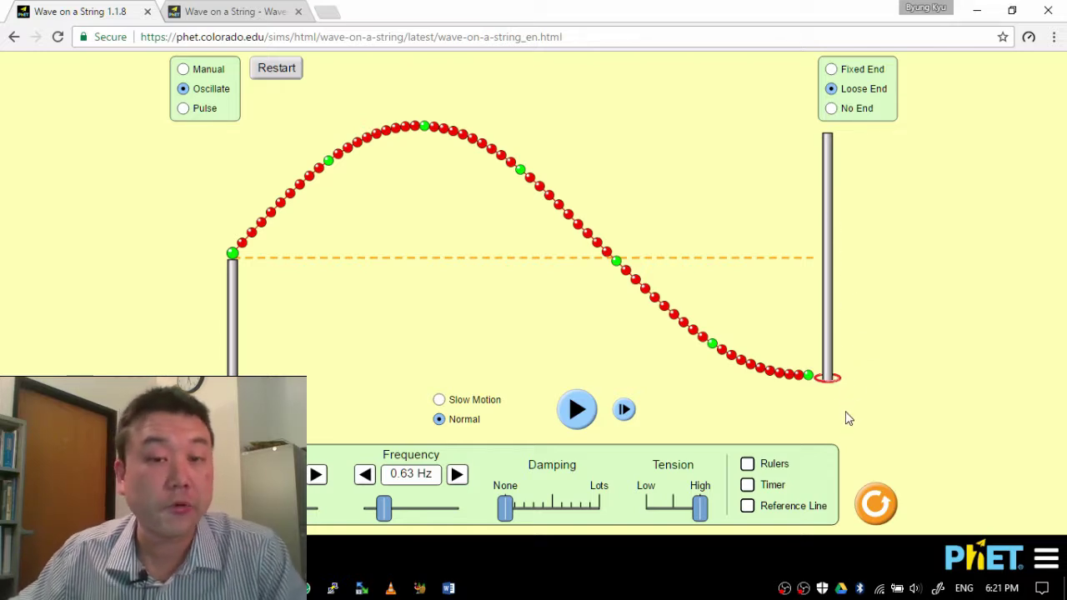
- Resume the 0.63 Hz wave briefly, then pause it with the loose end rising from the trough
click(578, 409)
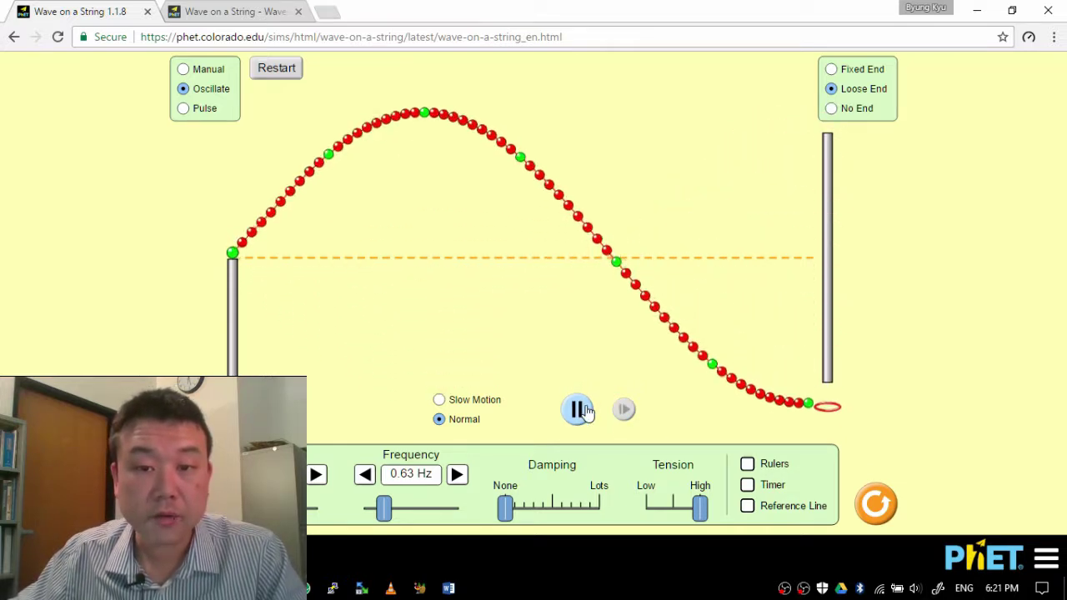
click(578, 409)
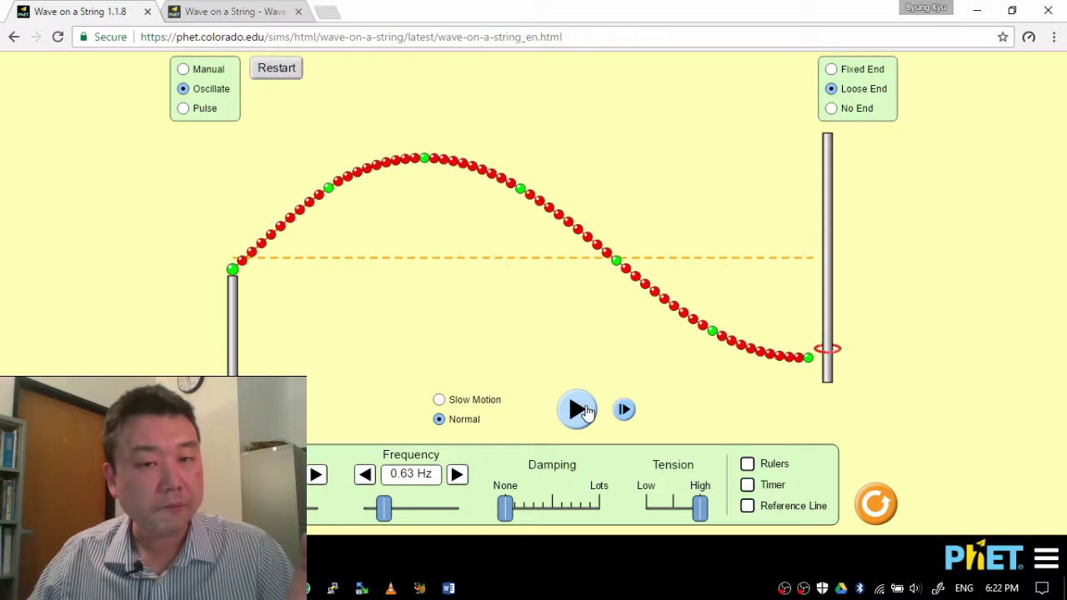